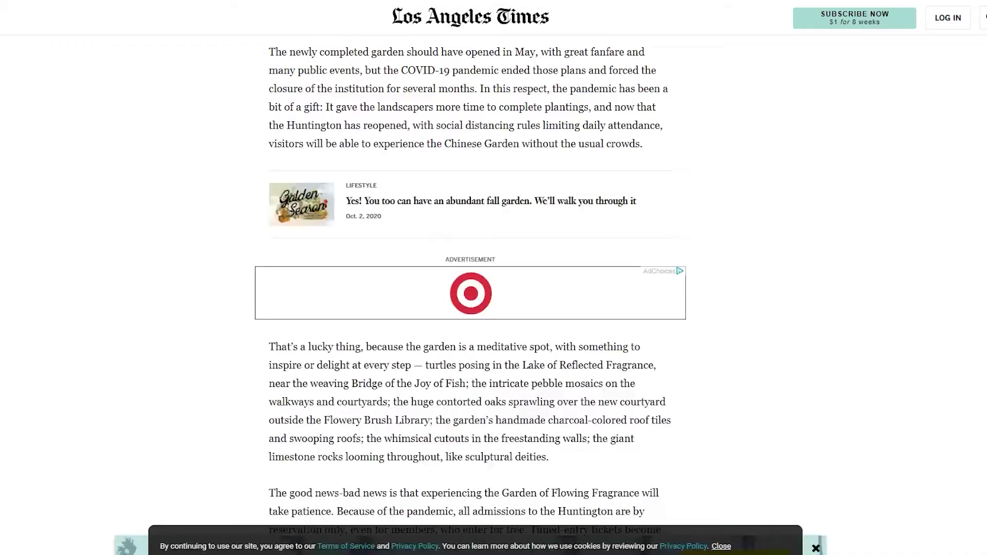
Browse MyBib's citation styles, then select the MLA 8 Works Cited entries for the LA Times and CNN articles
scroll(470, 277, down, 15)
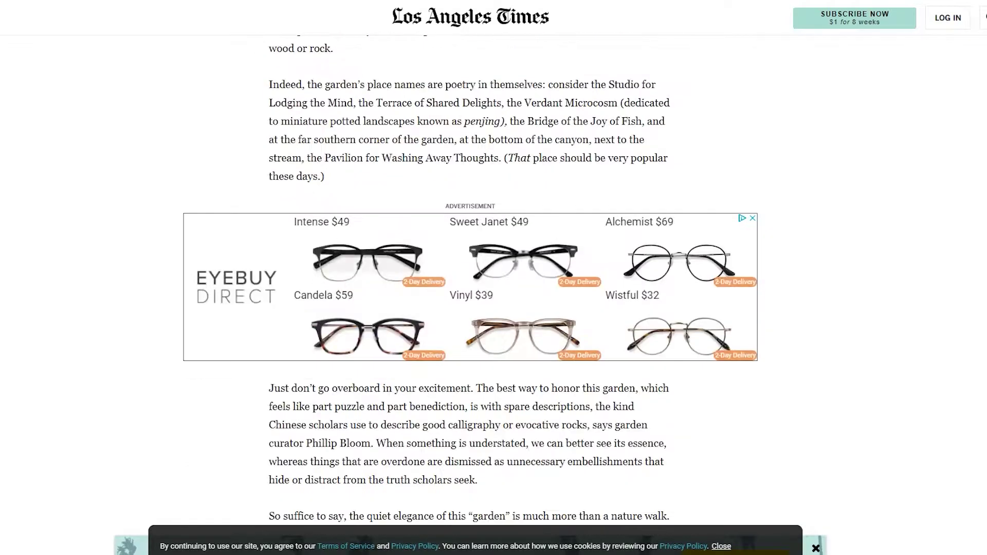
scroll(471, 278, down, 7)
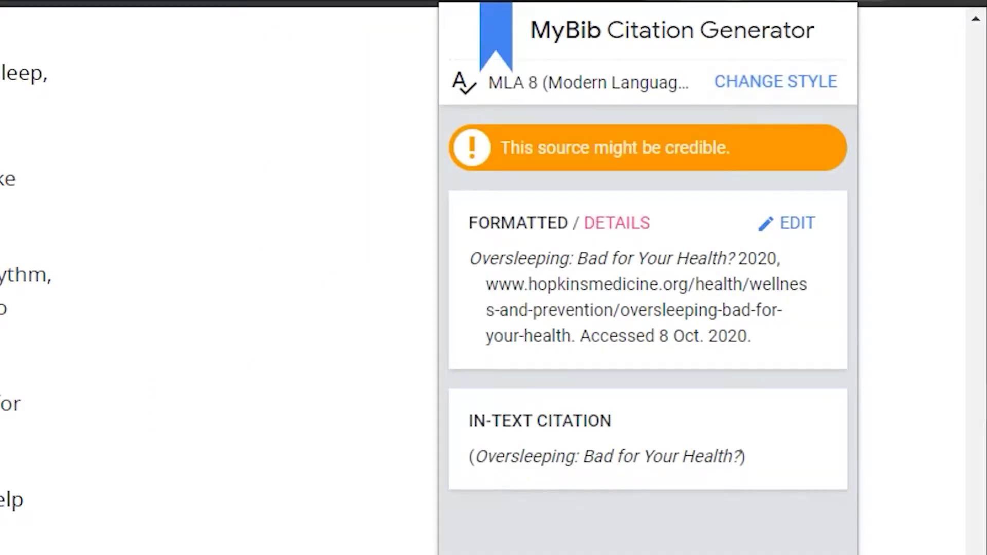
click(775, 82)
scroll(648, 386, down, 3)
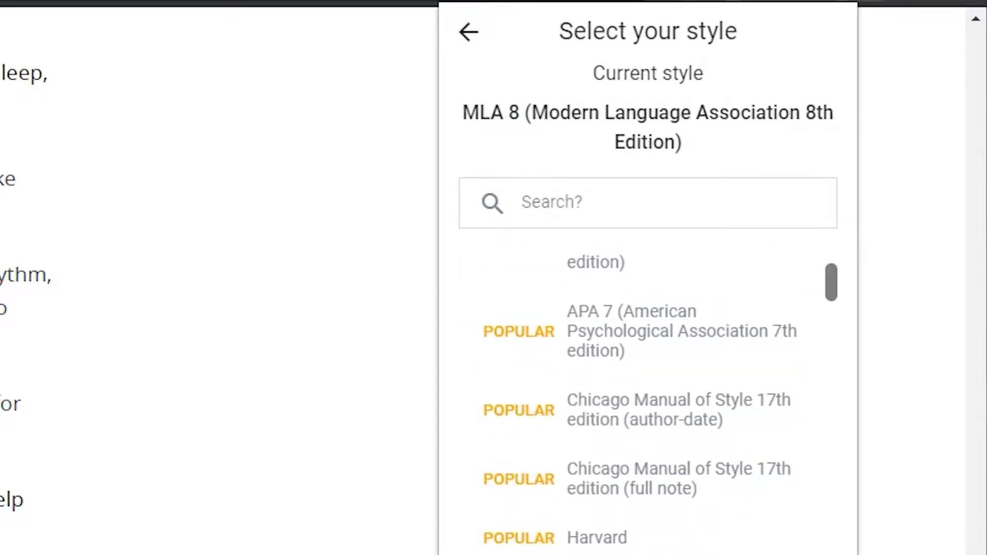
scroll(647, 319, down, 8)
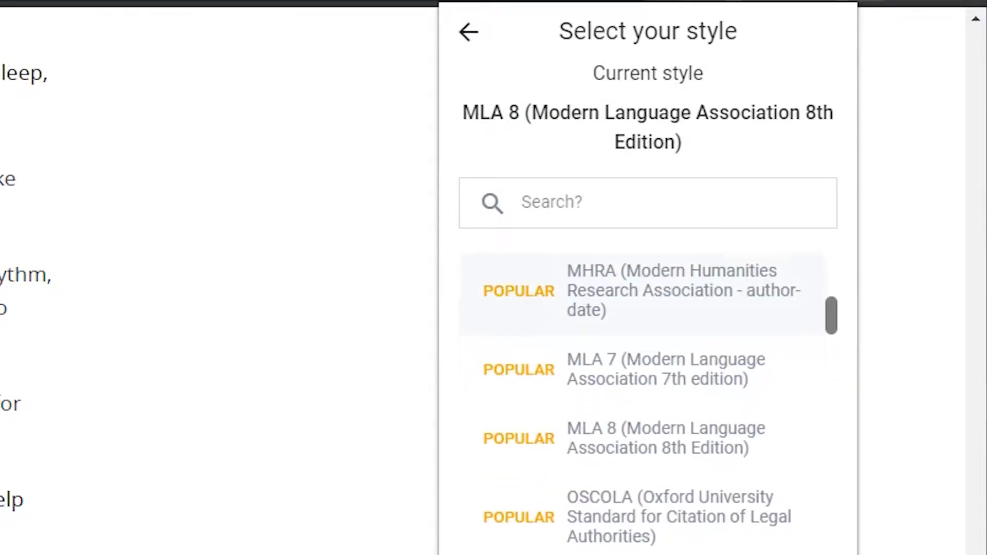
scroll(648, 385, down, 3)
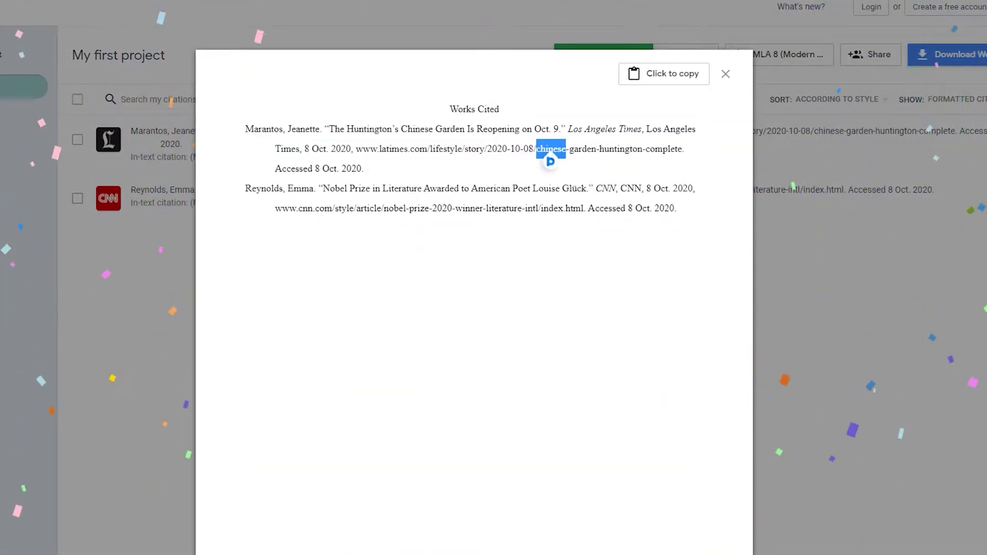
drag(450, 109, 676, 208)
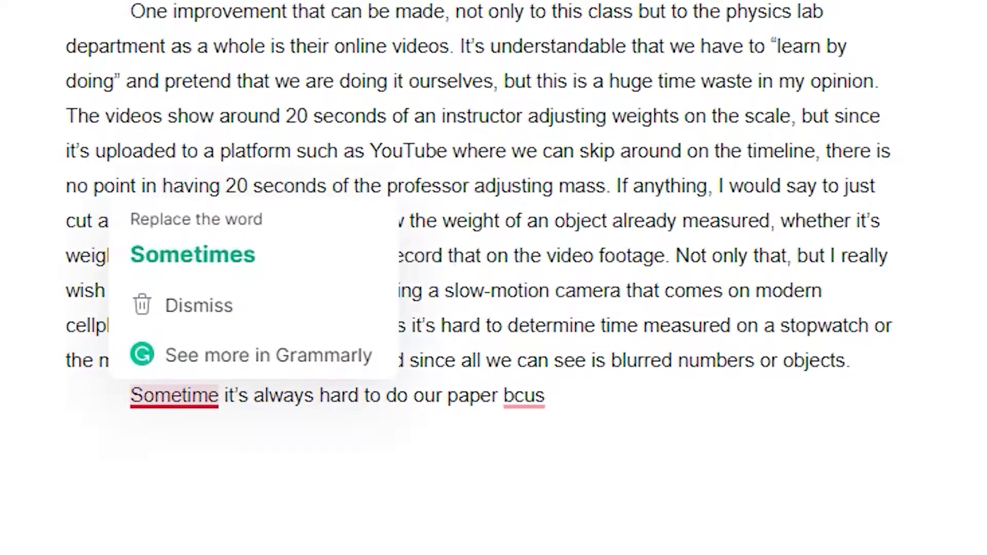
Accept Grammarly's fixes changing 'Sometime' to 'Sometimes' and 'bcus' to 'because'
click(231, 253)
mouse_move(534, 396)
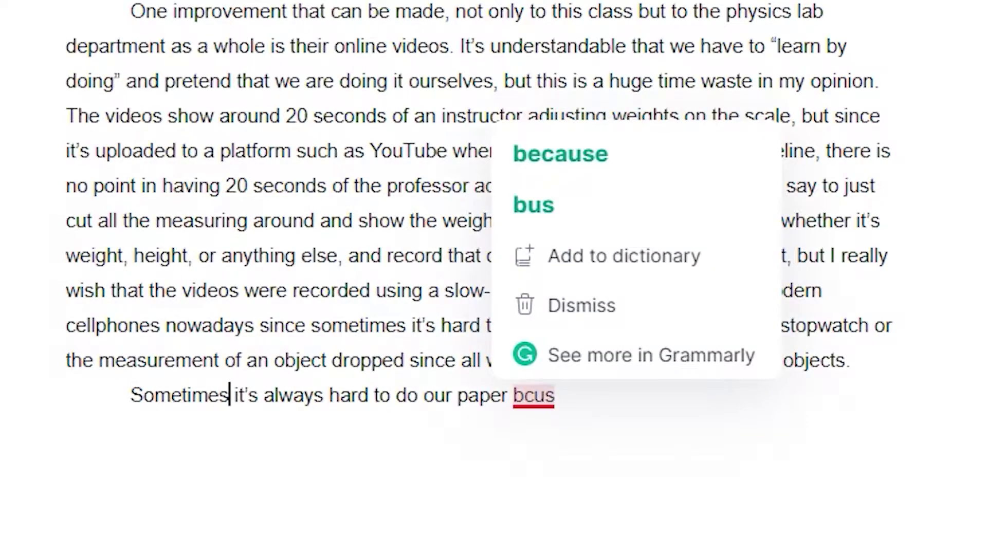
click(560, 154)
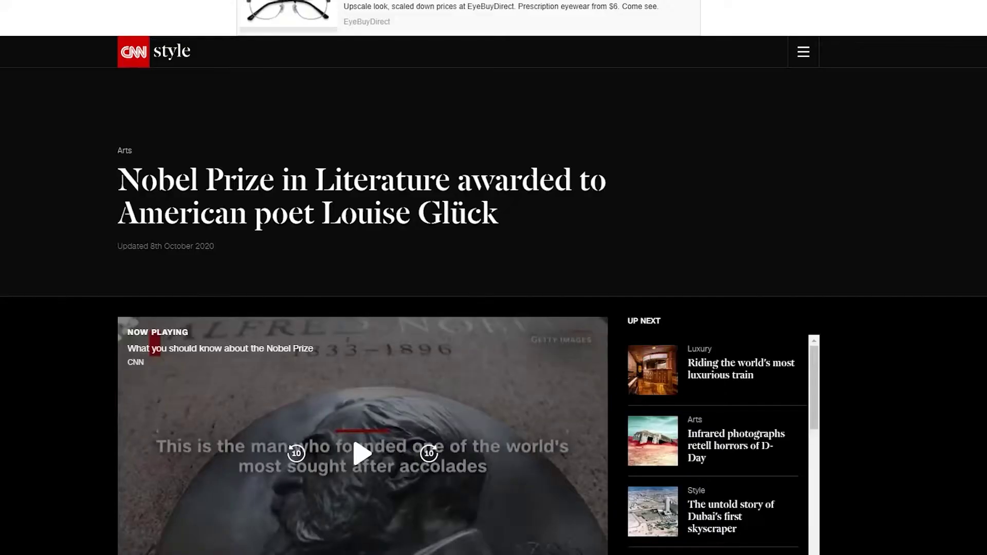
Apply the dark-styles.css theme to the Just Read view of the Nobel Prize article
scroll(494, 277, down, 10)
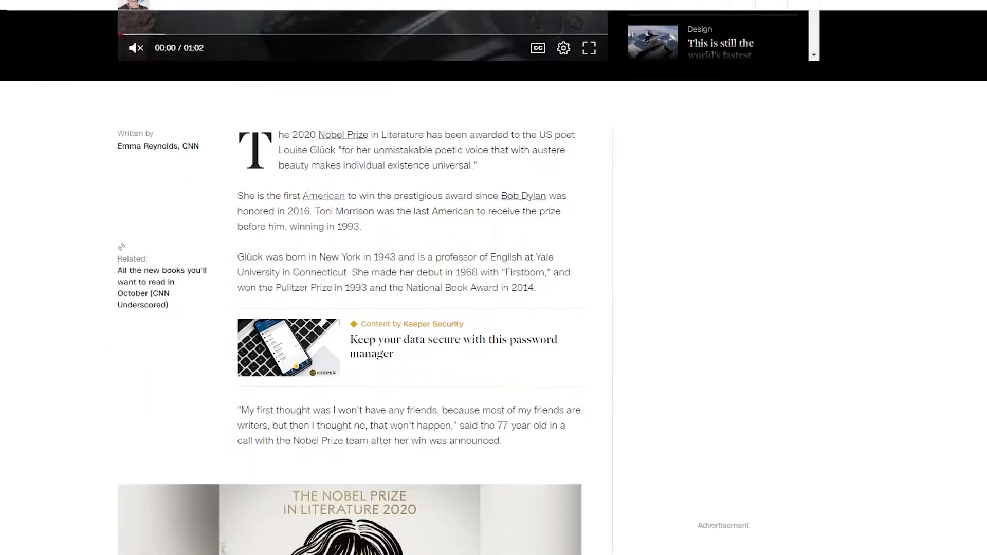
scroll(349, 278, down, 15)
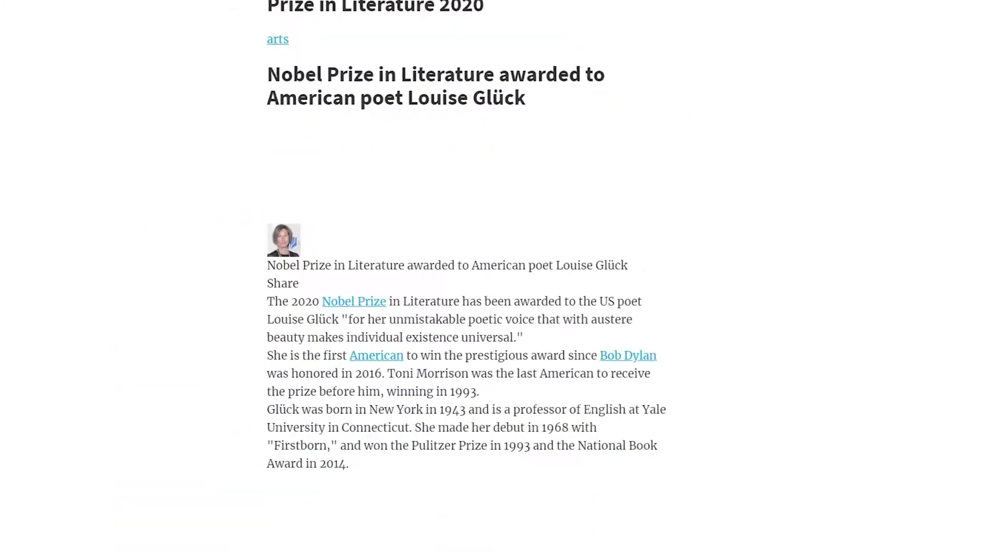
scroll(467, 277, down, 10)
scroll(466, 278, down, 20)
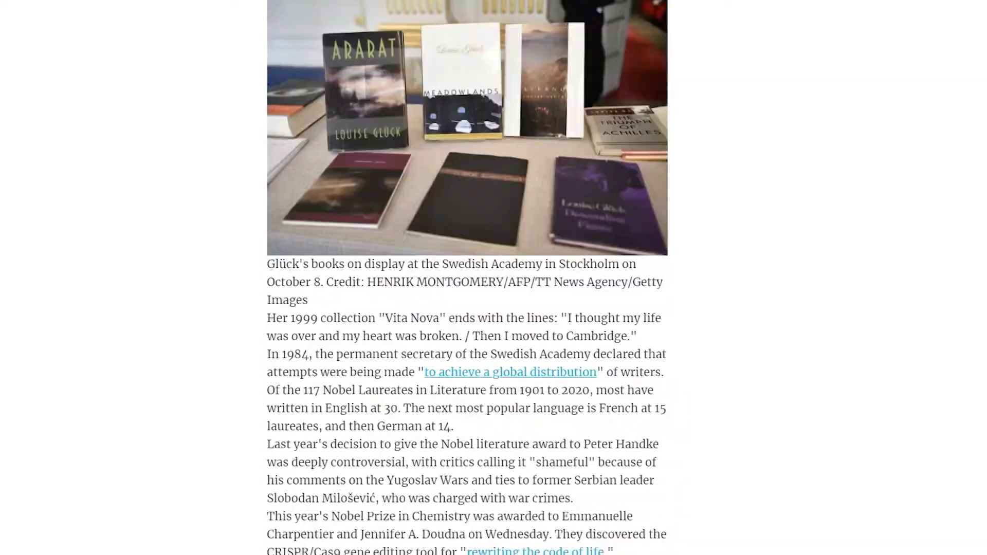
scroll(467, 277, down, 20)
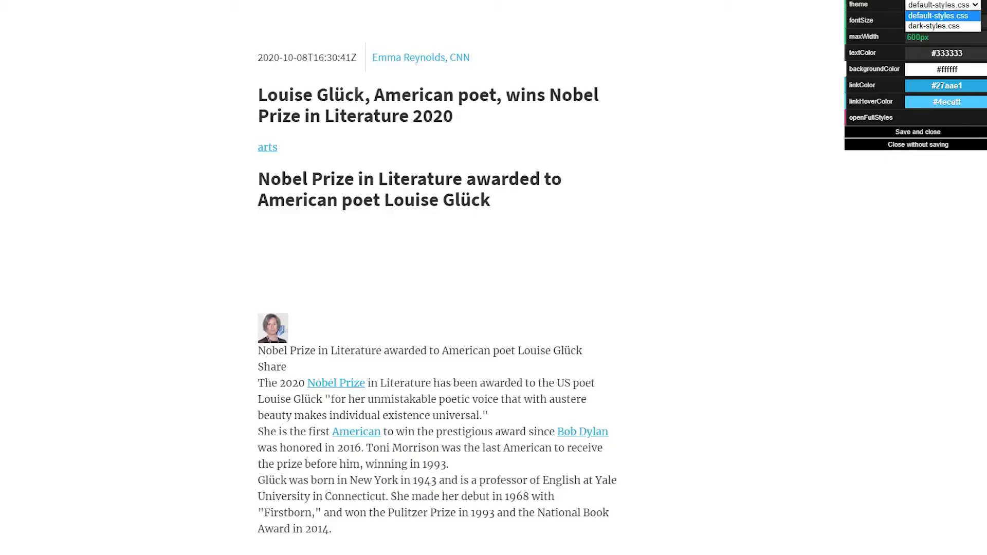
key(Down)
key(Return)
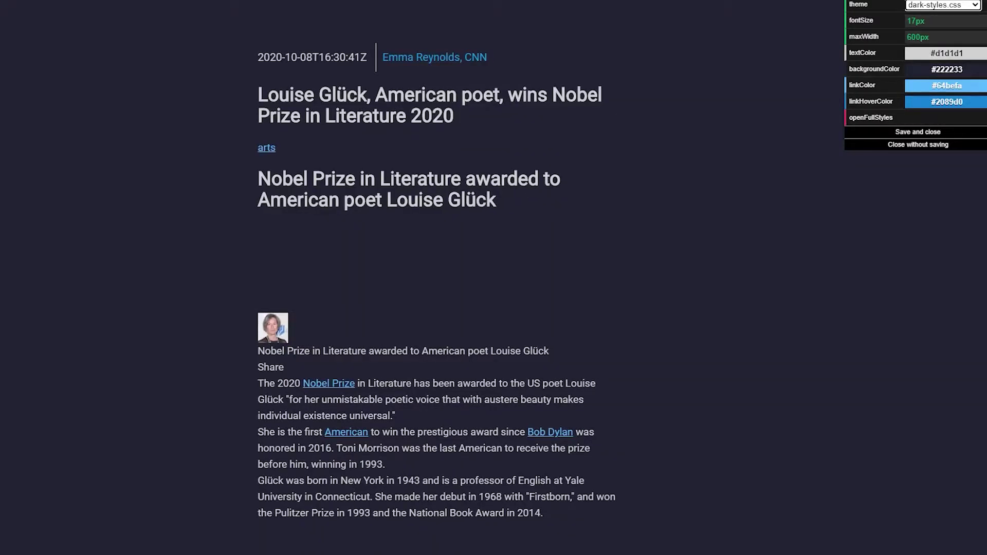
scroll(466, 277, down, 5)
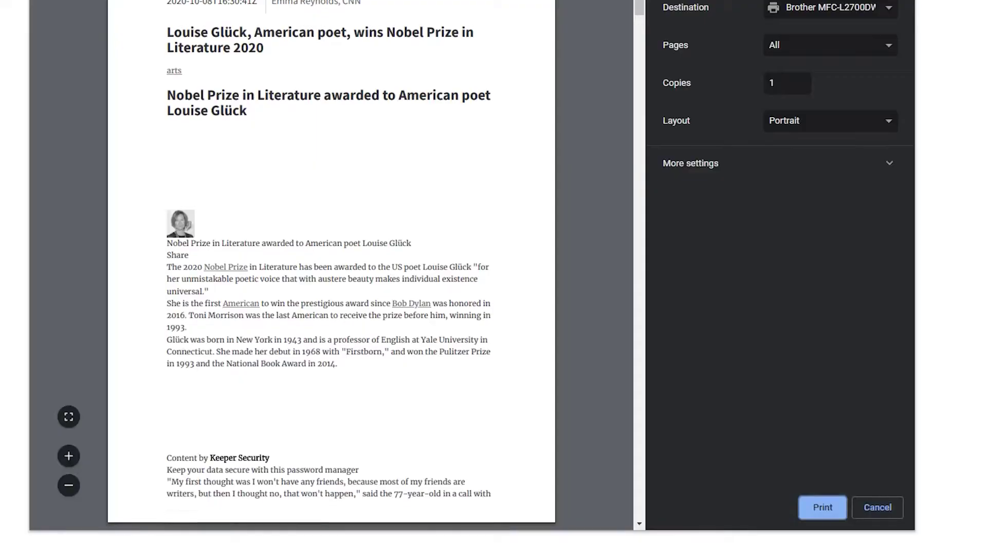
scroll(331, 231, down, 15)
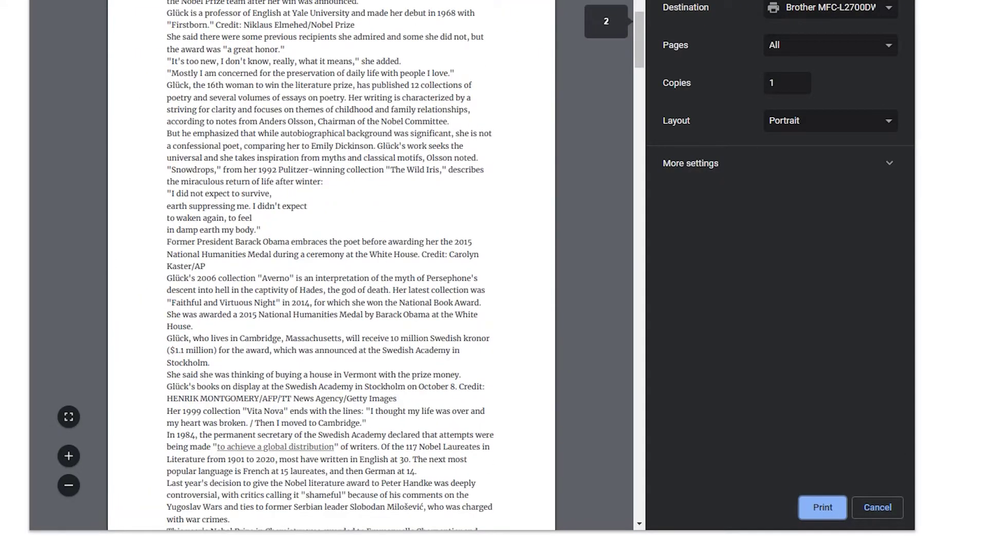
scroll(332, 232, down, 6)
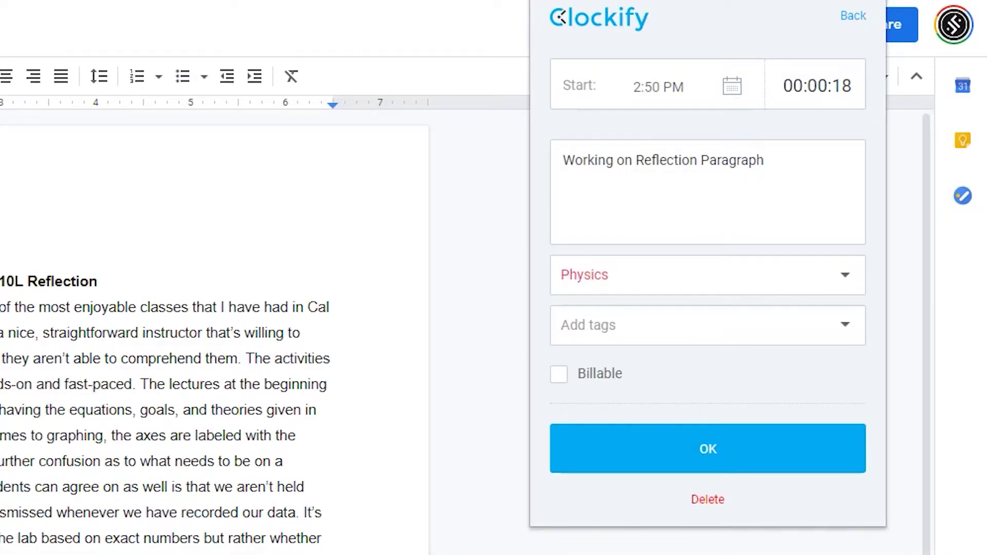
Confirm the running Clockify entry for working on the reflection essay
key(Return)
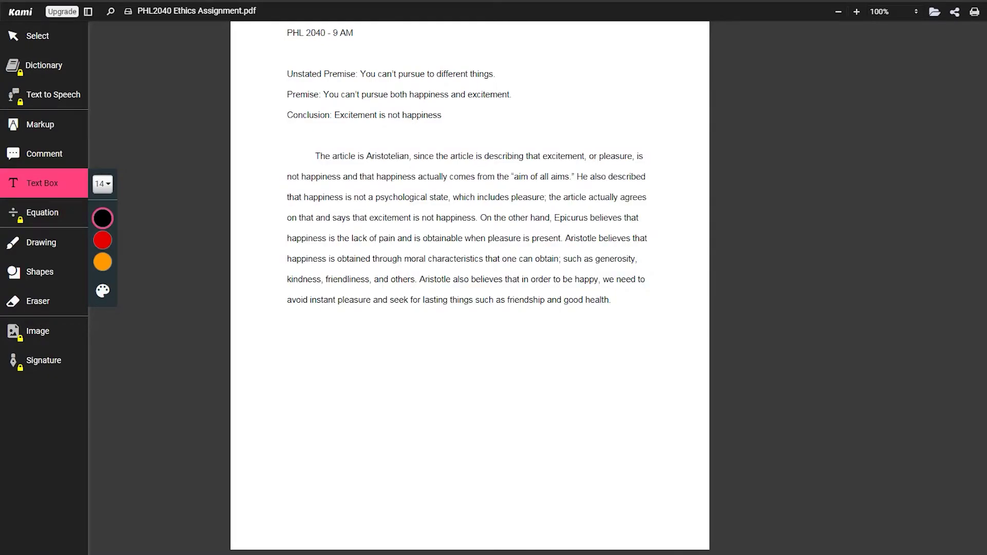
Add a text box below the paragraph and check its line spacing options
click(302, 344)
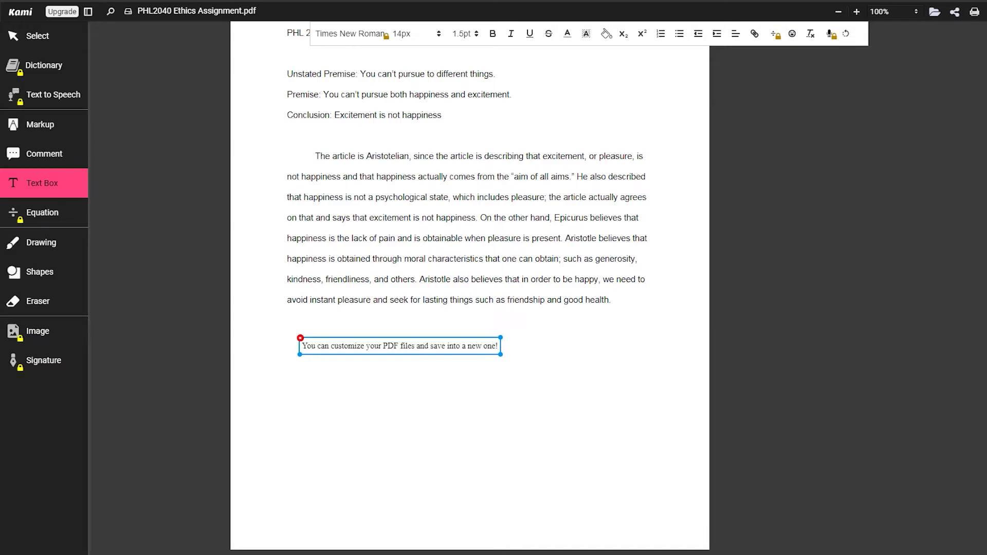
key(ctrl+a)
click(465, 33)
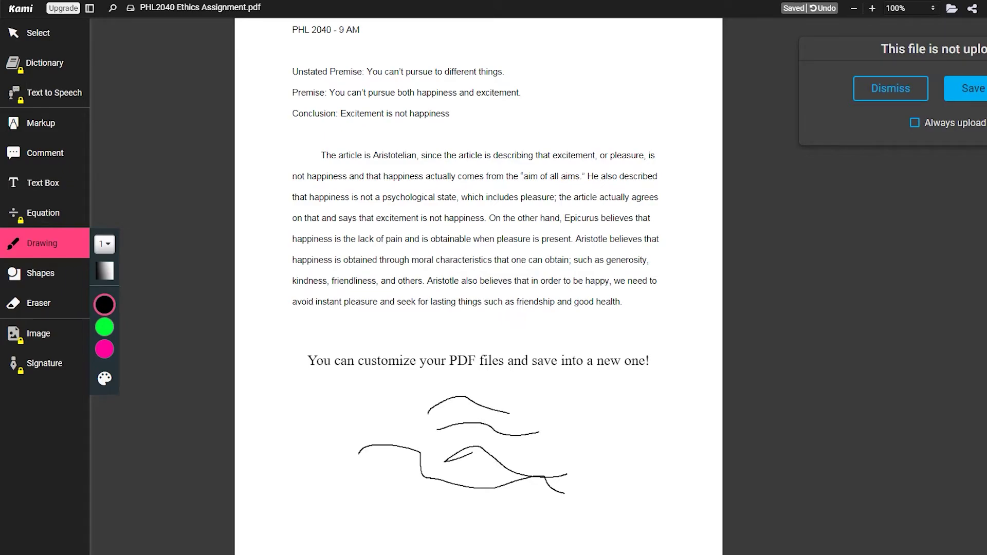
Draw a rectangle around the left scribble
click(40, 273)
drag(355, 423, 430, 476)
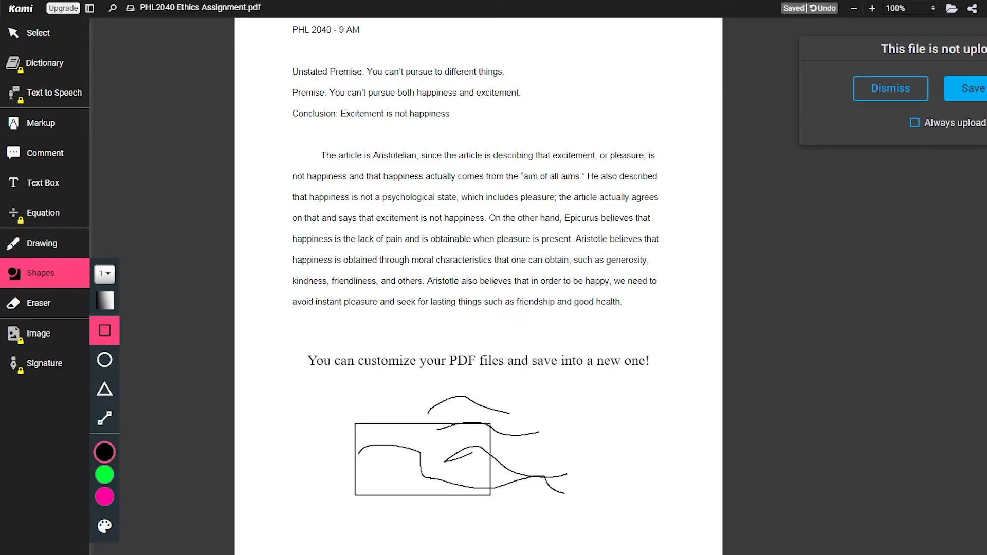
drag(638, 165, 661, 166)
Underline the line about lack of pain in yellow and the moral characteristics sentence in pink
click(41, 123)
drag(344, 240, 546, 239)
drag(293, 261, 650, 261)
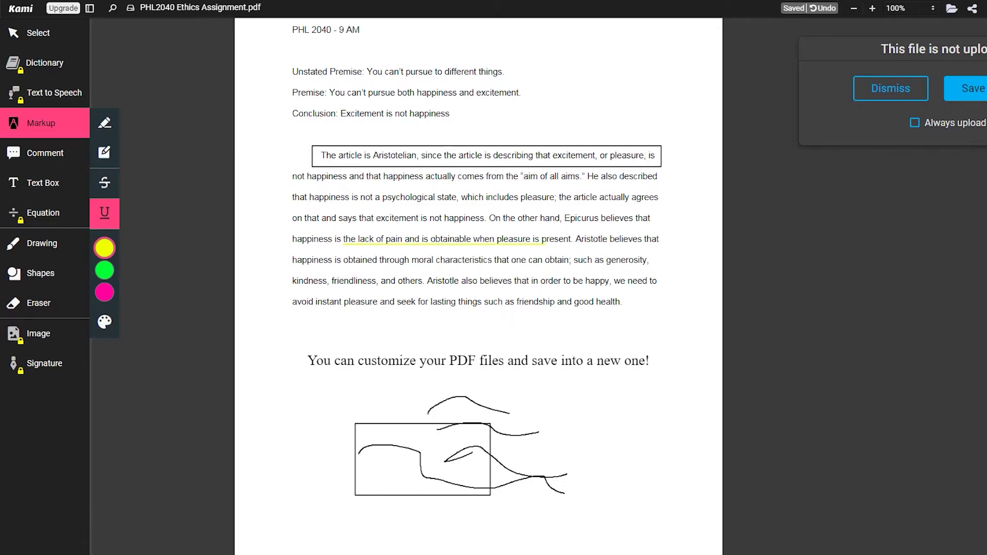
click(104, 292)
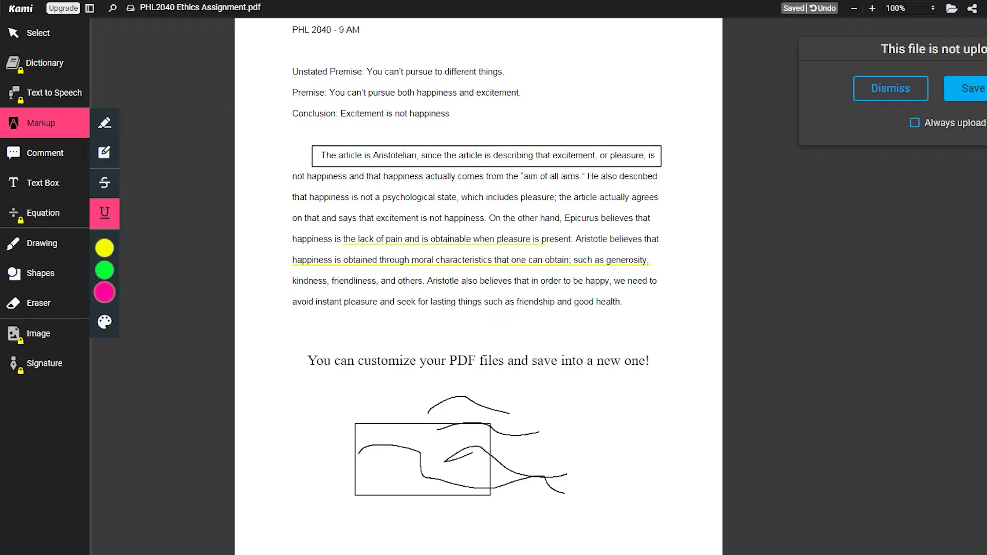
drag(616, 303, 624, 303)
click(39, 33)
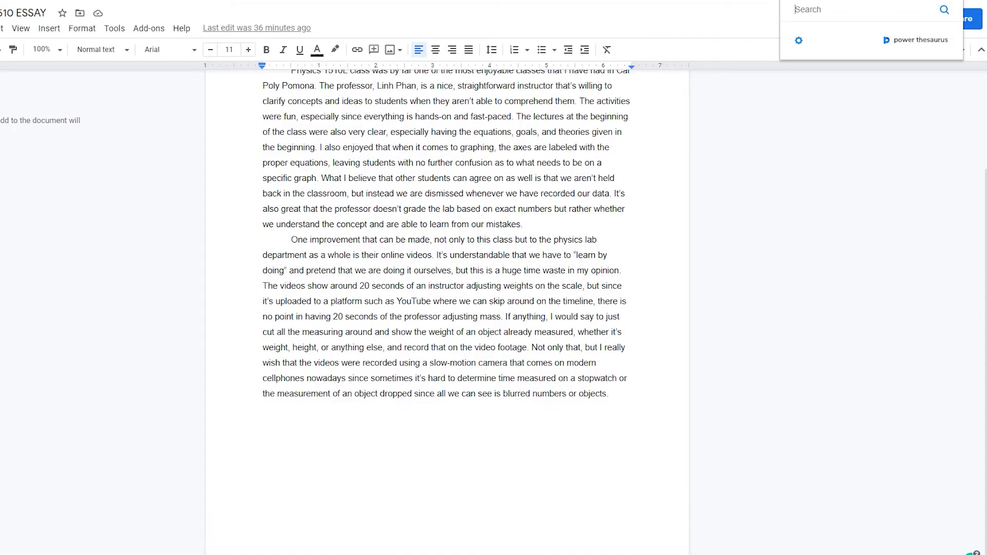
Look up 'wonderful' in Power Thesaurus and select its synonym and antonym lines
key(Return)
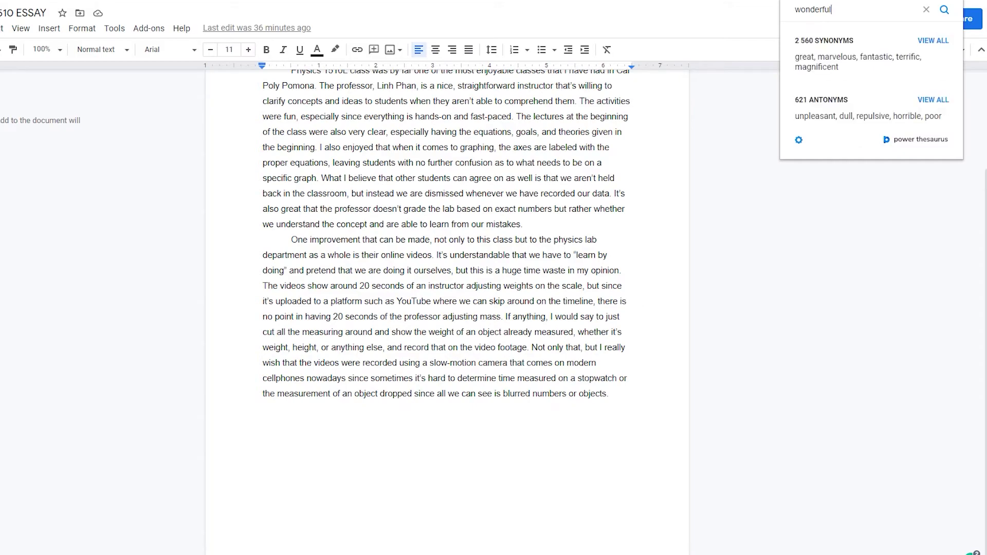
drag(871, 56, 839, 67)
click(839, 67)
drag(795, 117, 938, 117)
click(938, 116)
Open the full page of 2,560 synonyms for 'wonderful' and scroll through it
click(933, 40)
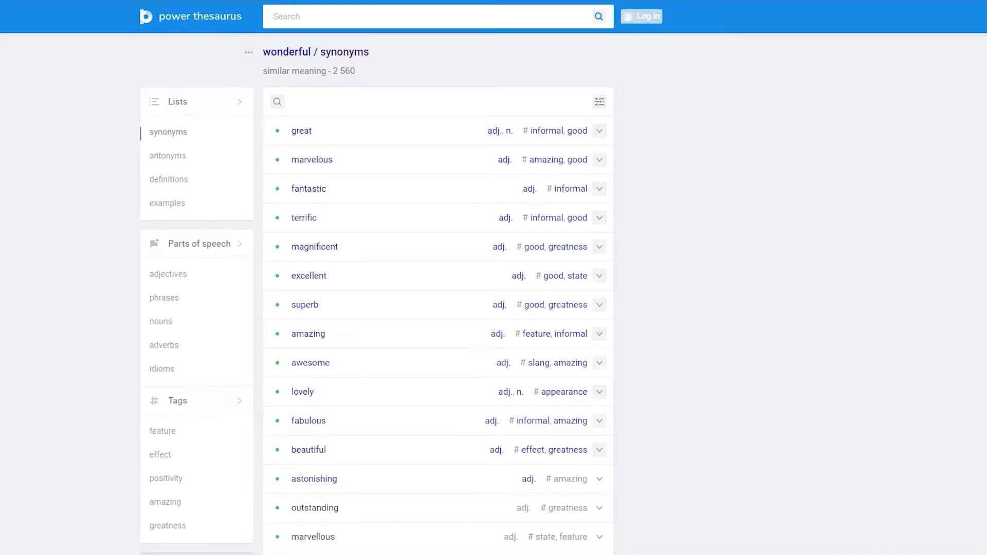
scroll(438, 288, down, 1)
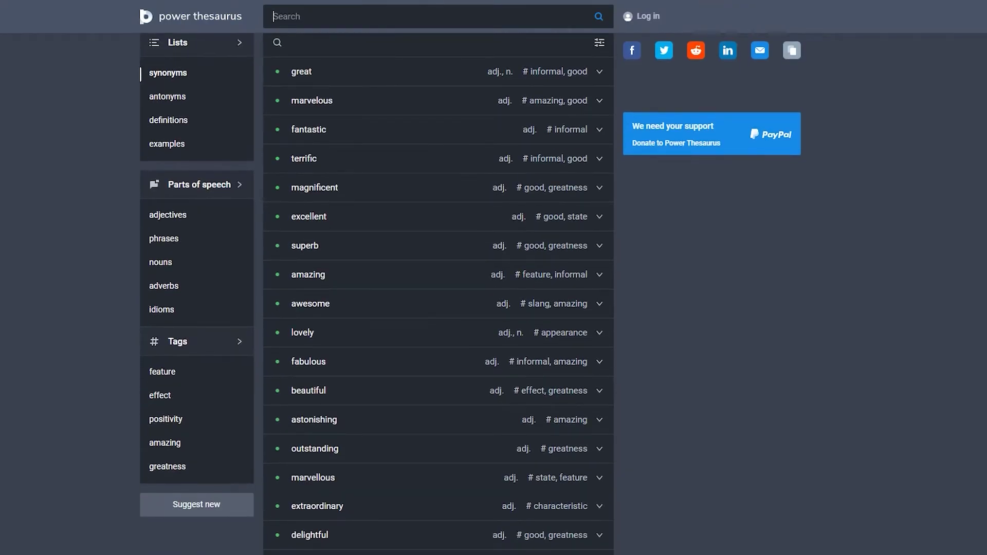
scroll(317, 210, down, 5)
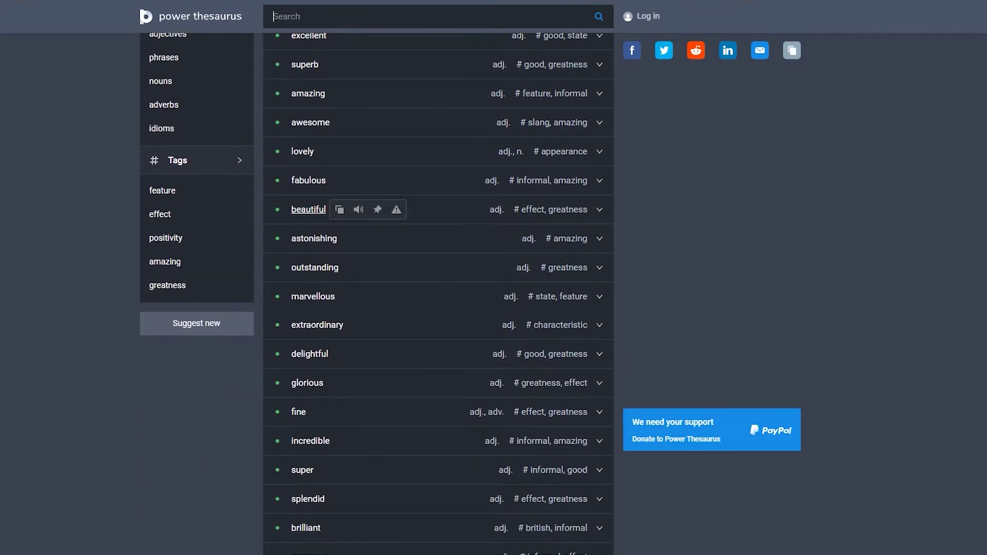